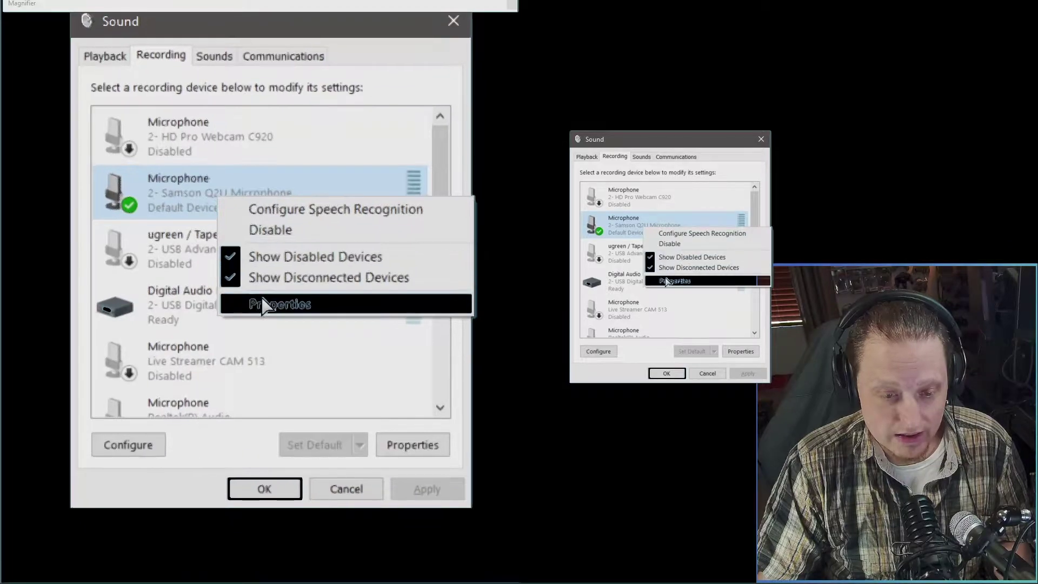
# Rename the Samson Q2U Microphone recording device as Q2U Mic in its properties.
pyautogui.click(674, 281)
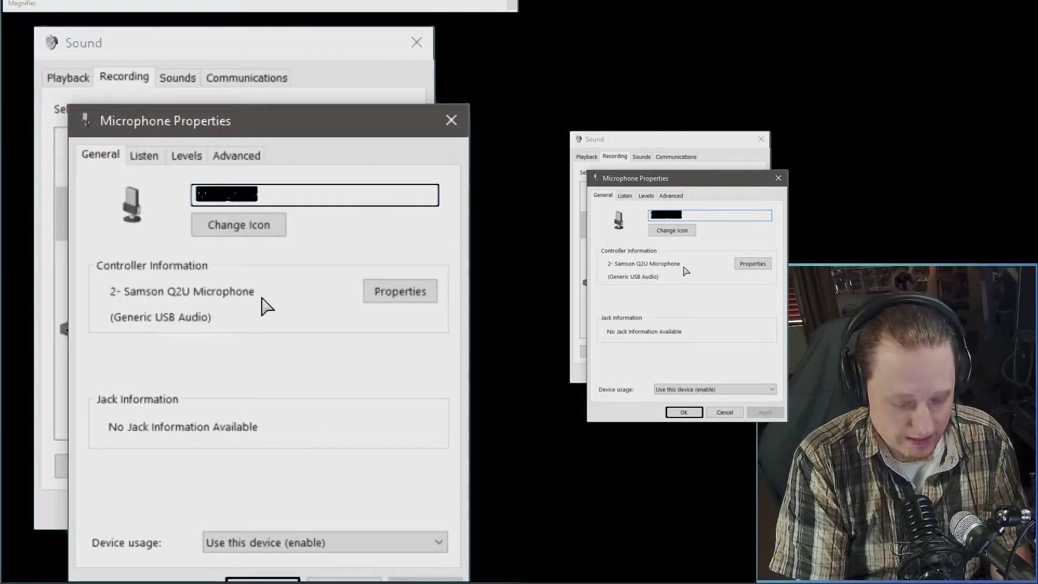
pyautogui.write('Q2U Min')
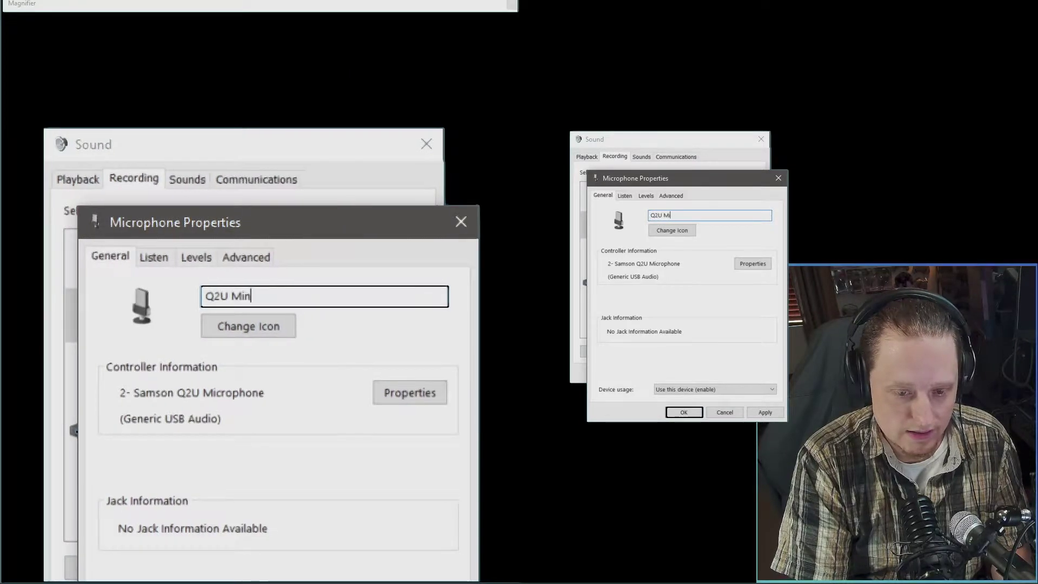
pyautogui.press('BackSpace')
pyautogui.write('c')
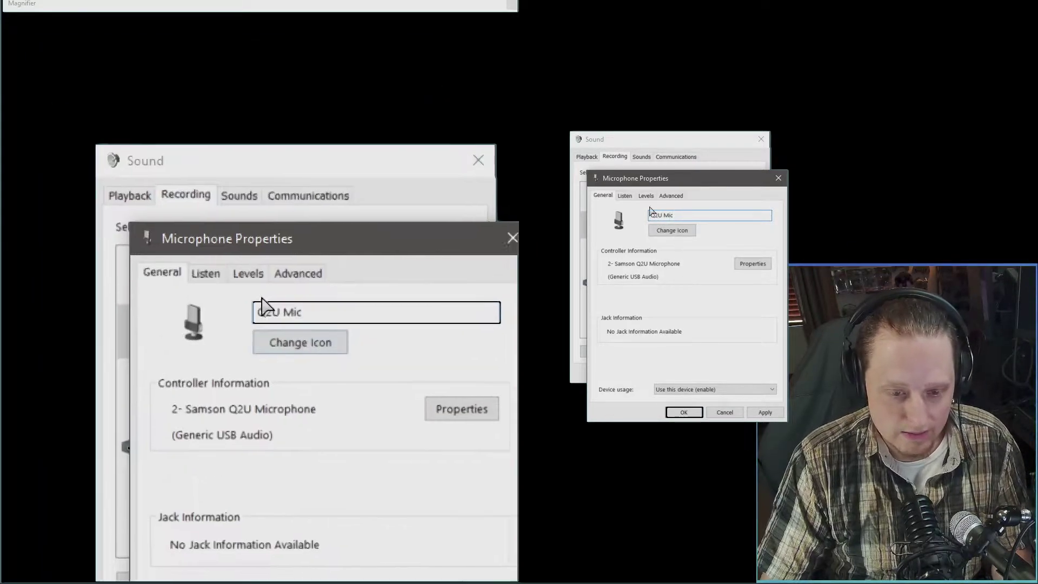
# Set the microphone's recording level to 100.
pyautogui.click(646, 197)
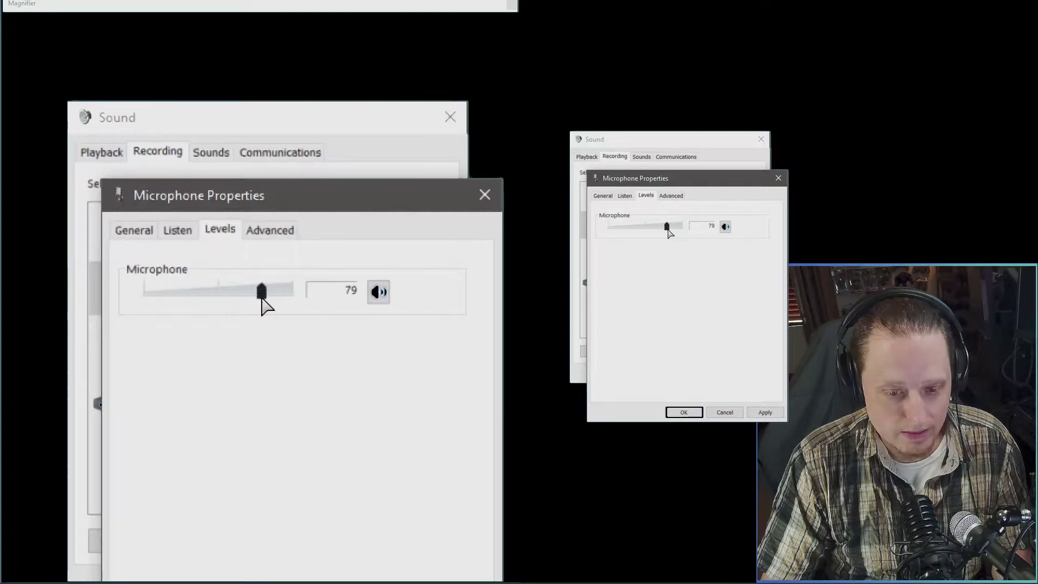
pyautogui.click(669, 229)
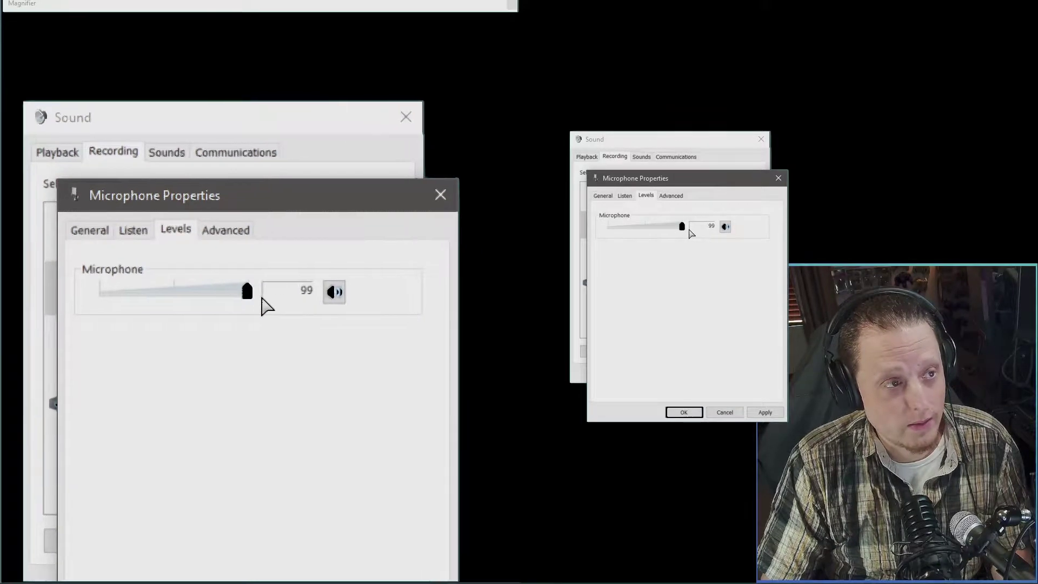
pyautogui.click(687, 233)
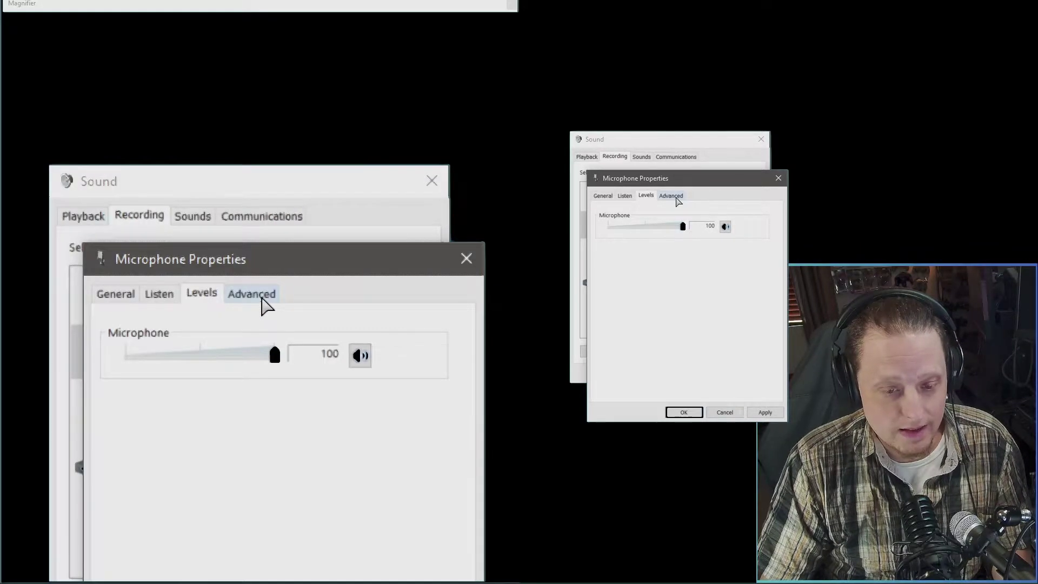
# Choose the 2 channel, 16 bit, 48000 Hz (DVD Quality) format for the microphone and disallow exclusive control by applications.
pyautogui.click(674, 197)
pyautogui.click(675, 248)
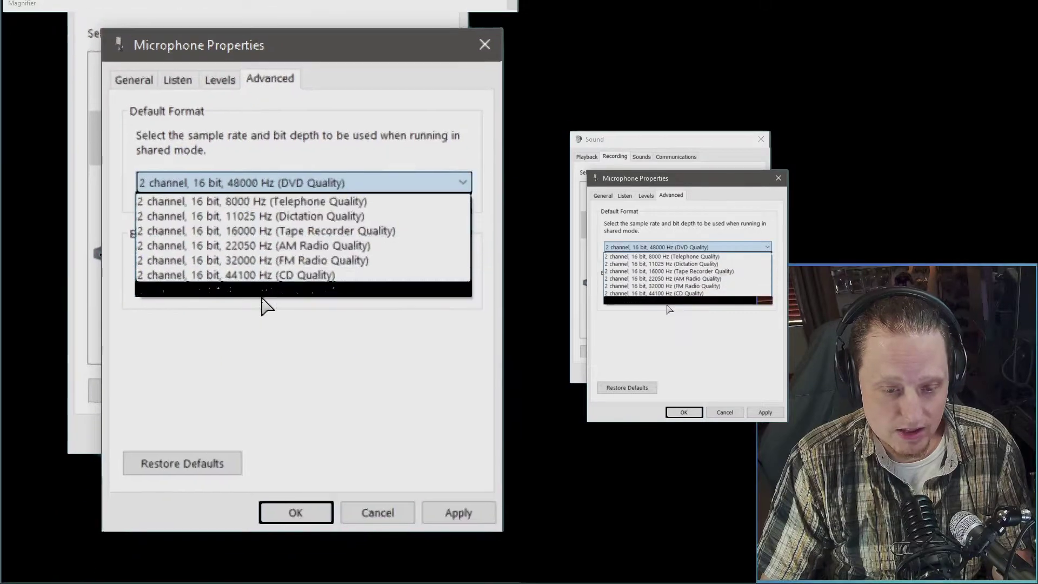
pyautogui.click(667, 300)
pyautogui.click(620, 286)
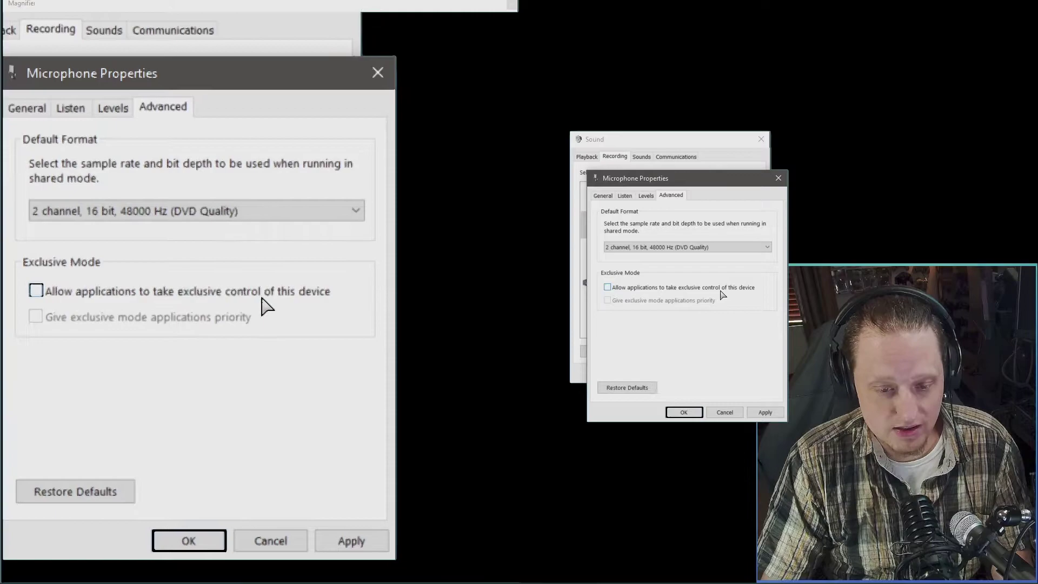
pyautogui.click(684, 414)
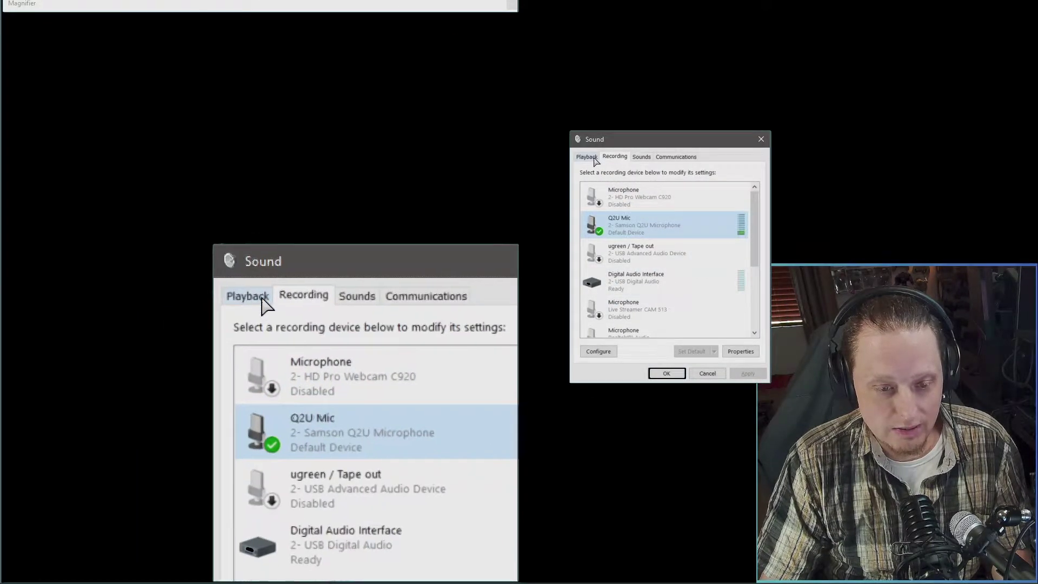
# Rename the Samson Q2U playback device as Q2U Out and disable all of its sound enhancements.
pyautogui.click(587, 157)
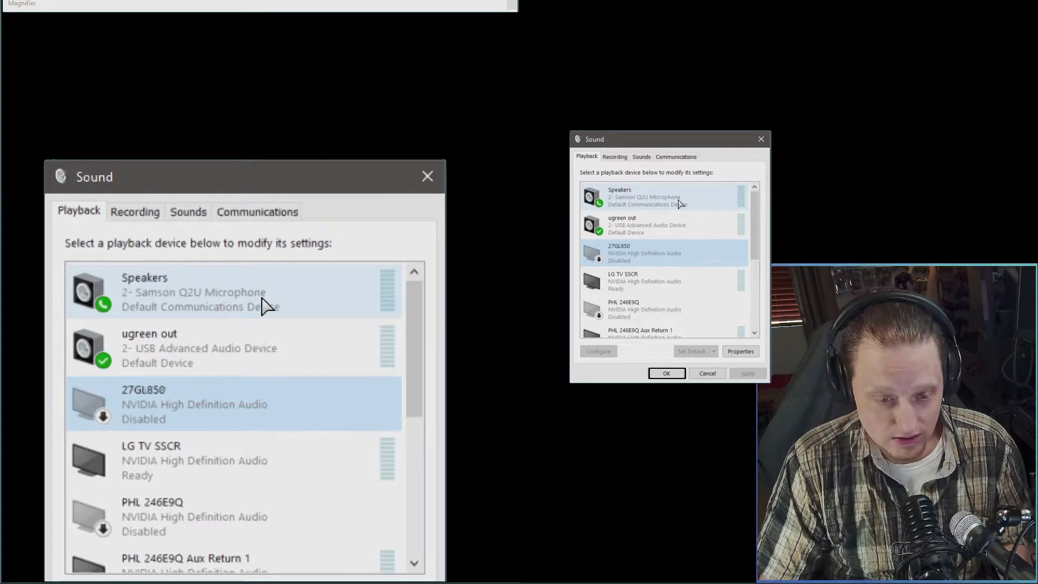
pyautogui.rightClick(657, 202)
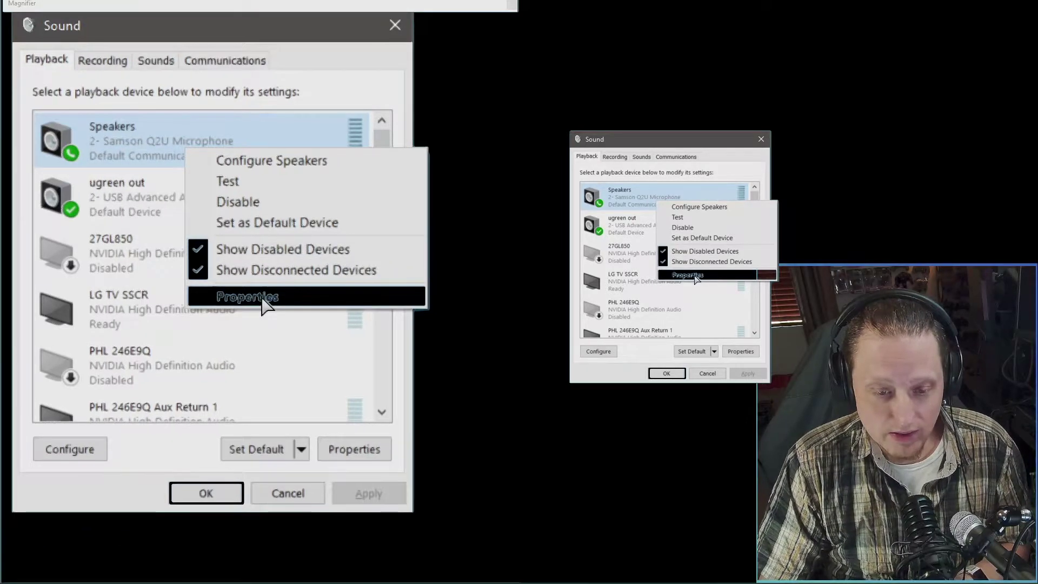
pyautogui.click(695, 277)
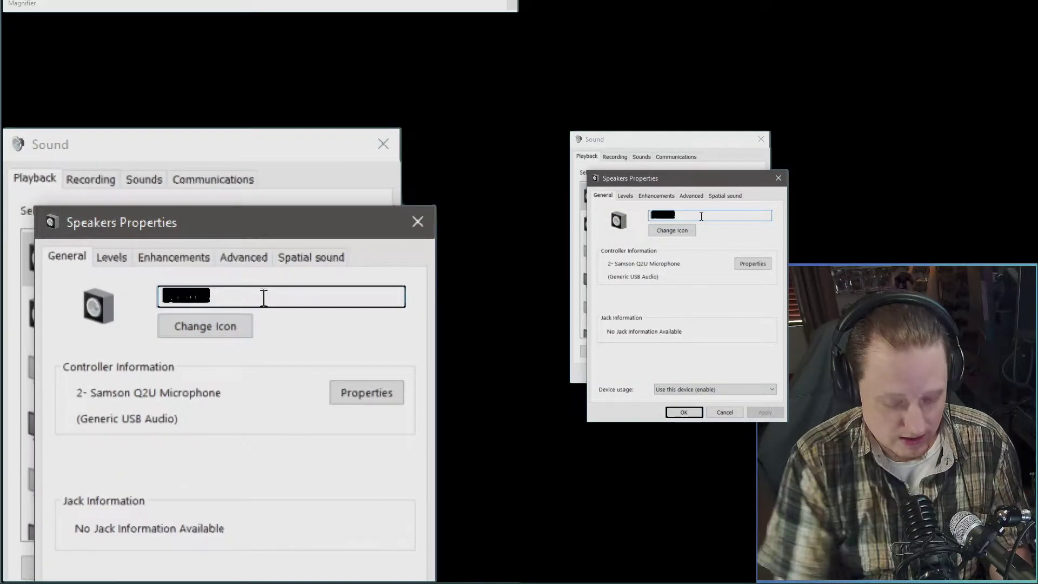
pyautogui.write('Q@2')
pyautogui.press('BackSpace')
pyautogui.press('BackSpace')
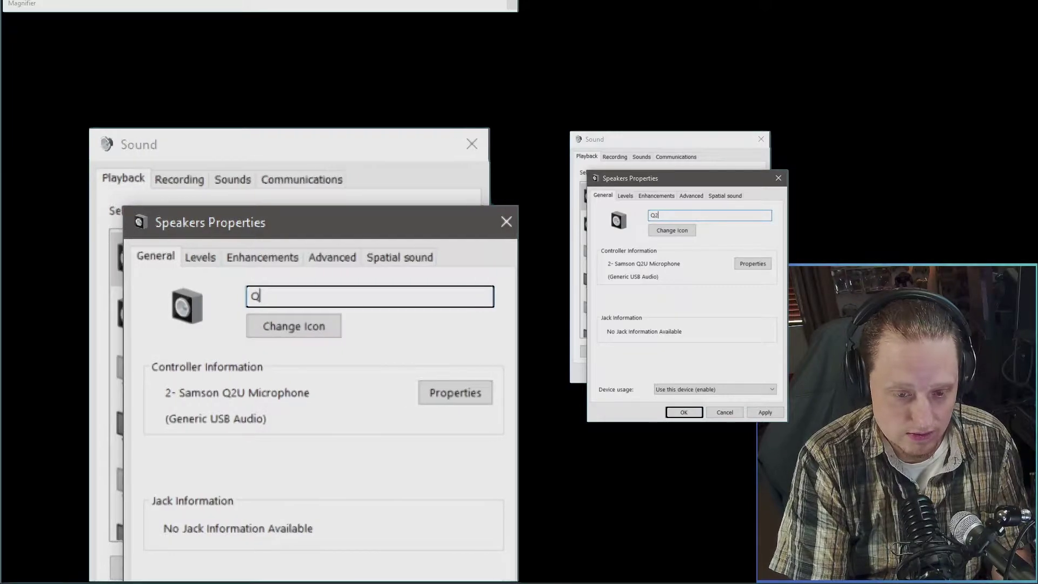
pyautogui.write('2U Out')
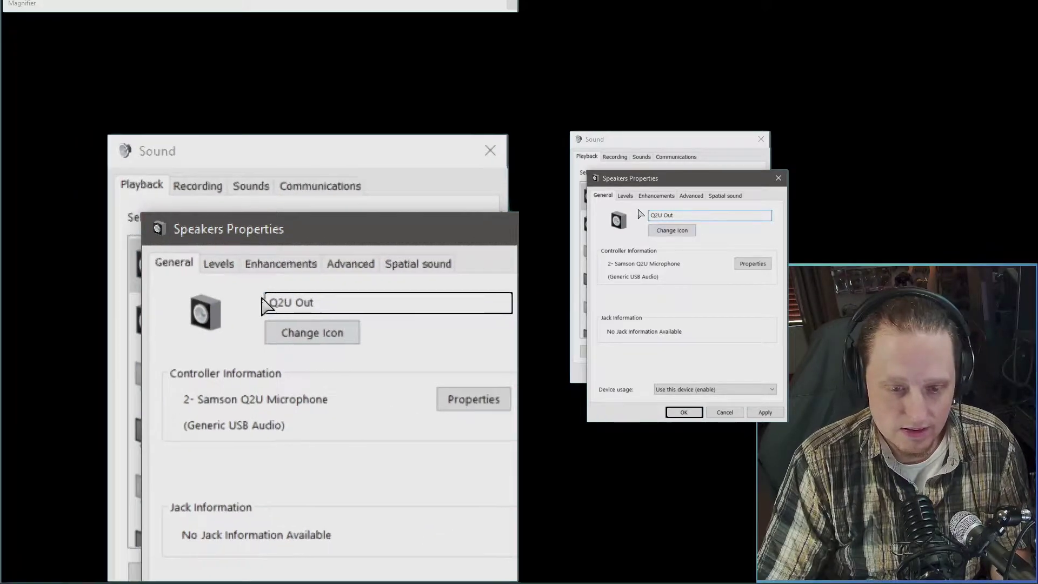
pyautogui.click(656, 195)
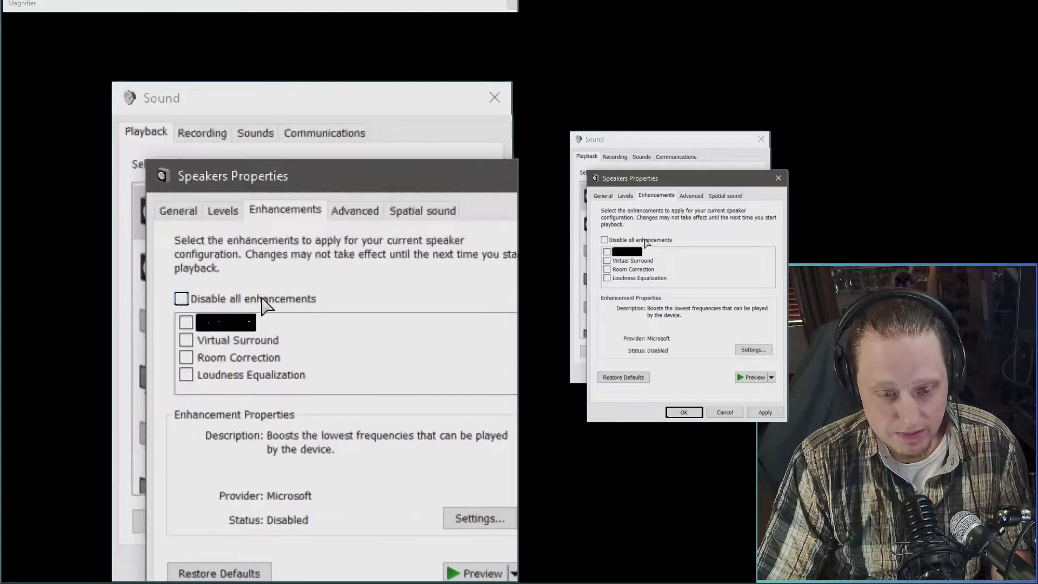
pyautogui.click(646, 238)
# Choose the 16 bit, 48000 Hz (DVD Quality) format for the Q2U playback device and disallow exclusive control by applications.
pyautogui.click(697, 199)
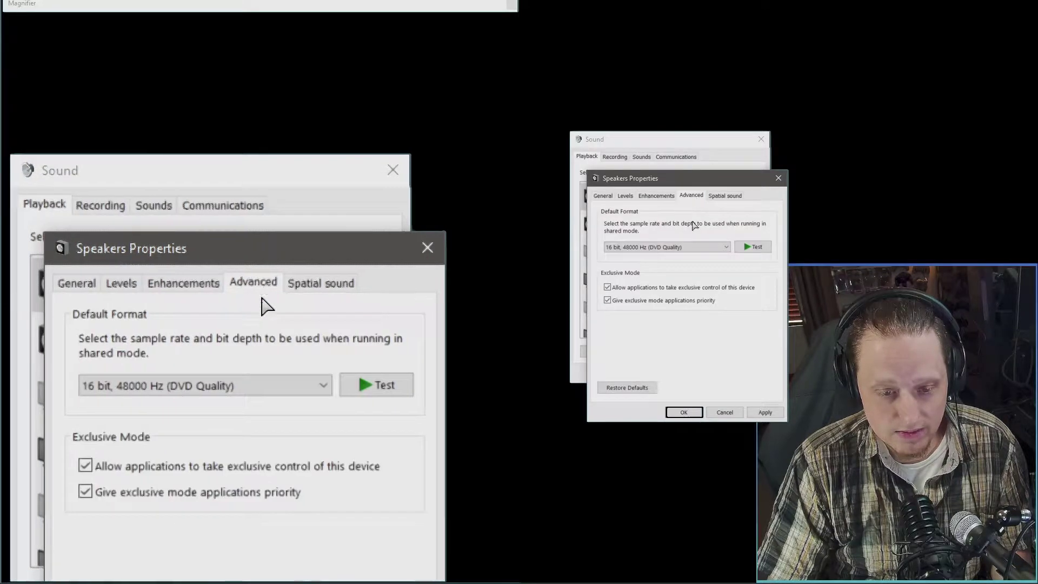
pyautogui.click(681, 247)
pyautogui.click(677, 298)
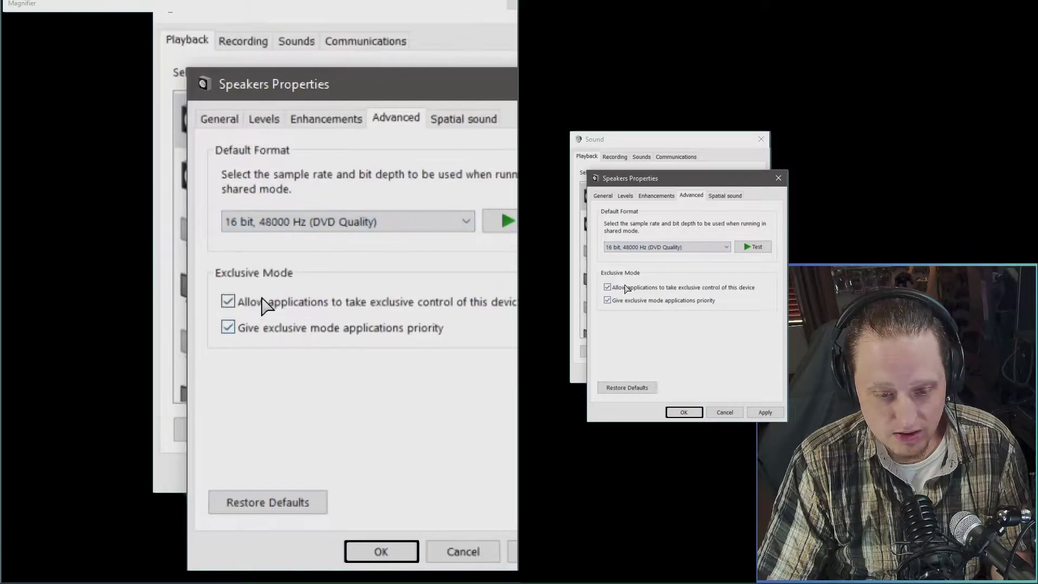
pyautogui.click(622, 287)
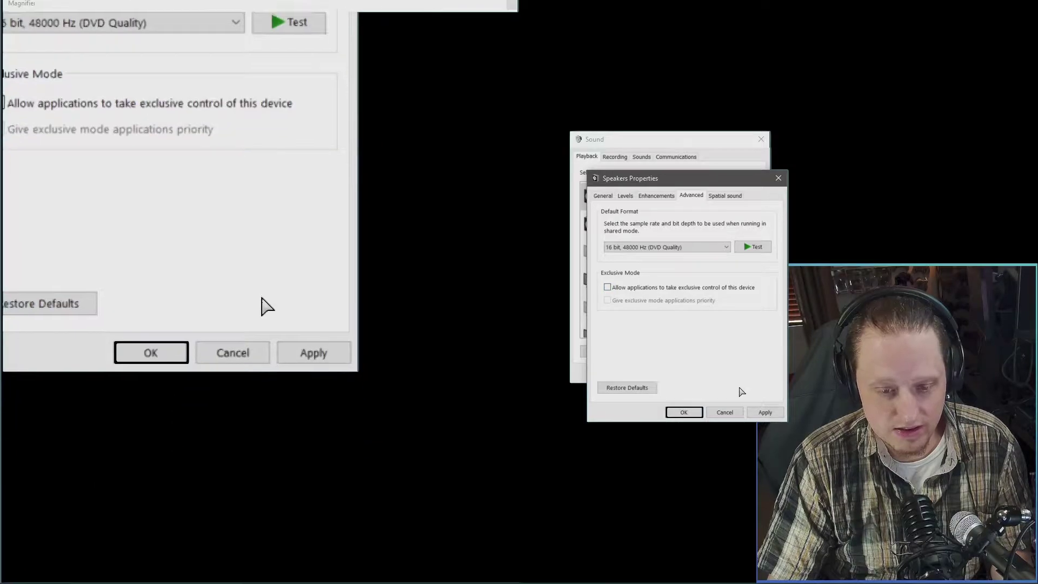
pyautogui.click(684, 412)
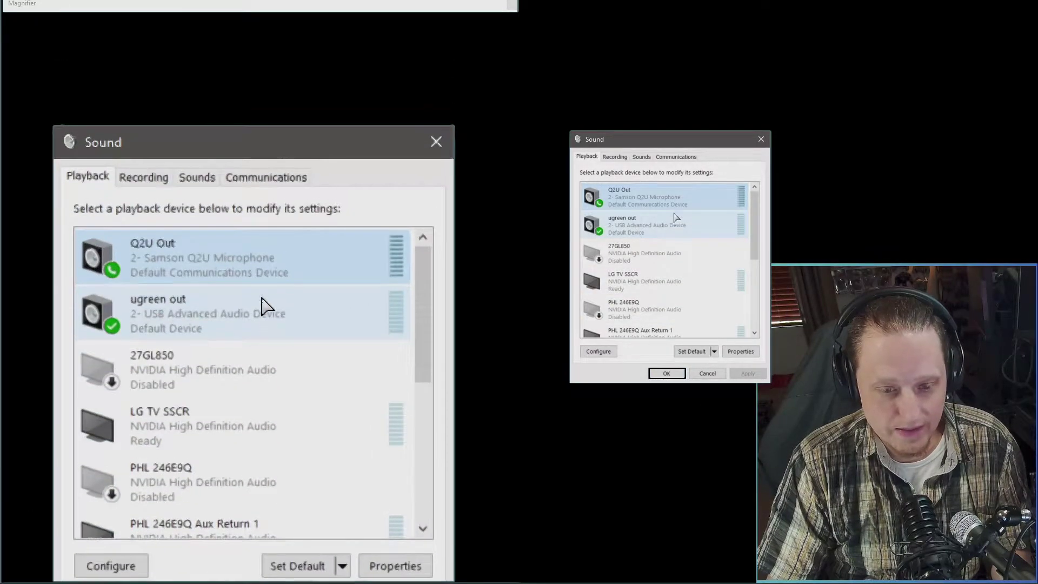
# Make Q2U Out the default playback device.
pyautogui.rightClick(674, 205)
pyautogui.click(706, 240)
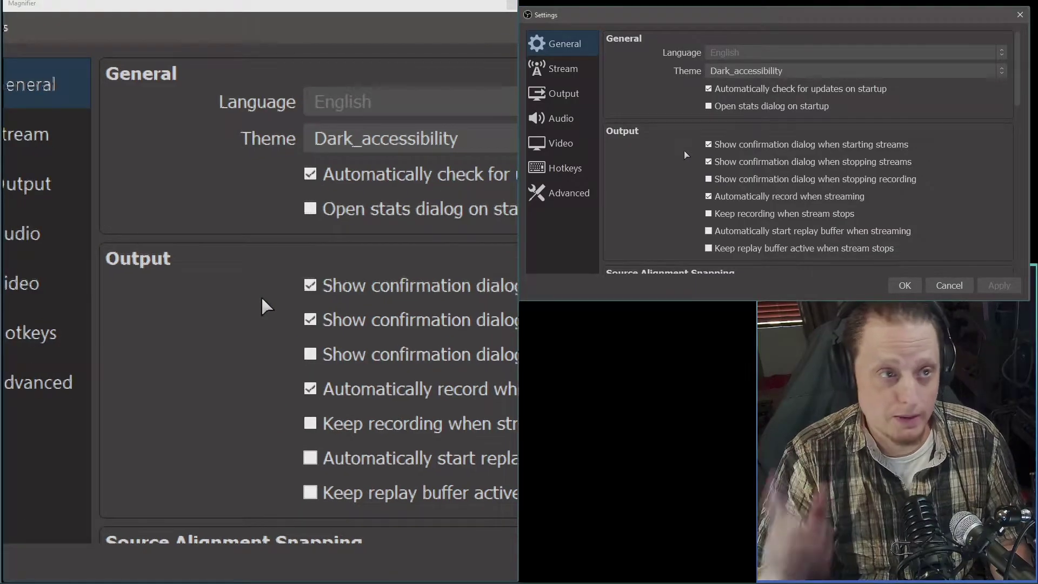
# In the OBS audio settings, set Desktop Audio to Q2U Out (2- Samson Q2U Microphone).
pyautogui.click(584, 125)
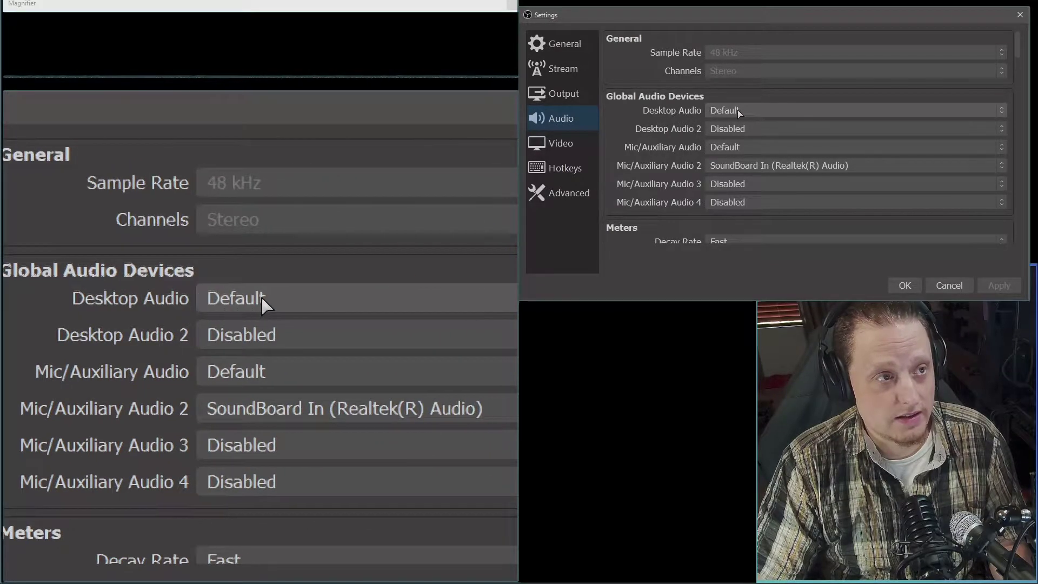
pyautogui.click(759, 112)
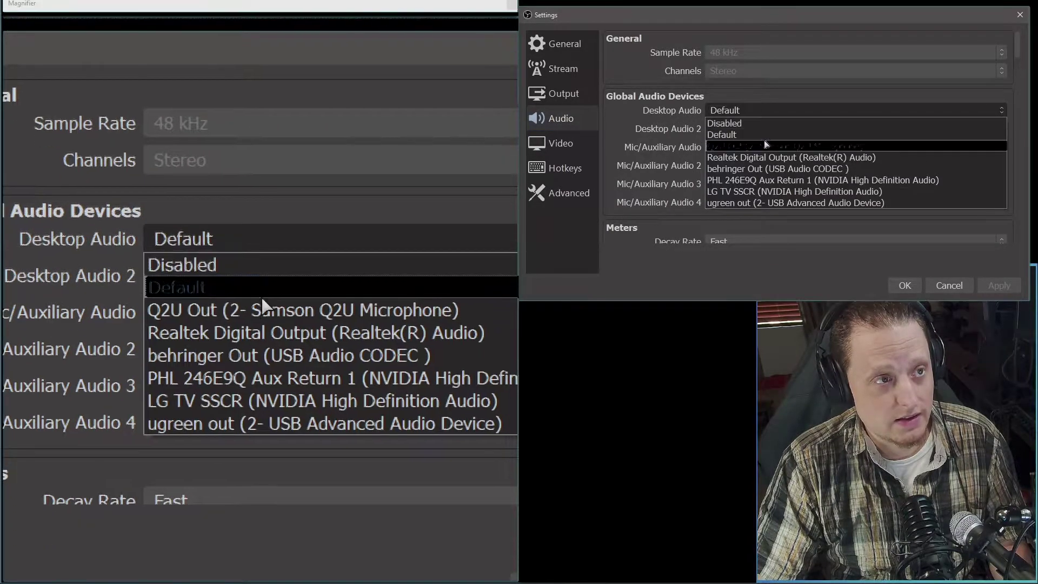
pyautogui.click(764, 146)
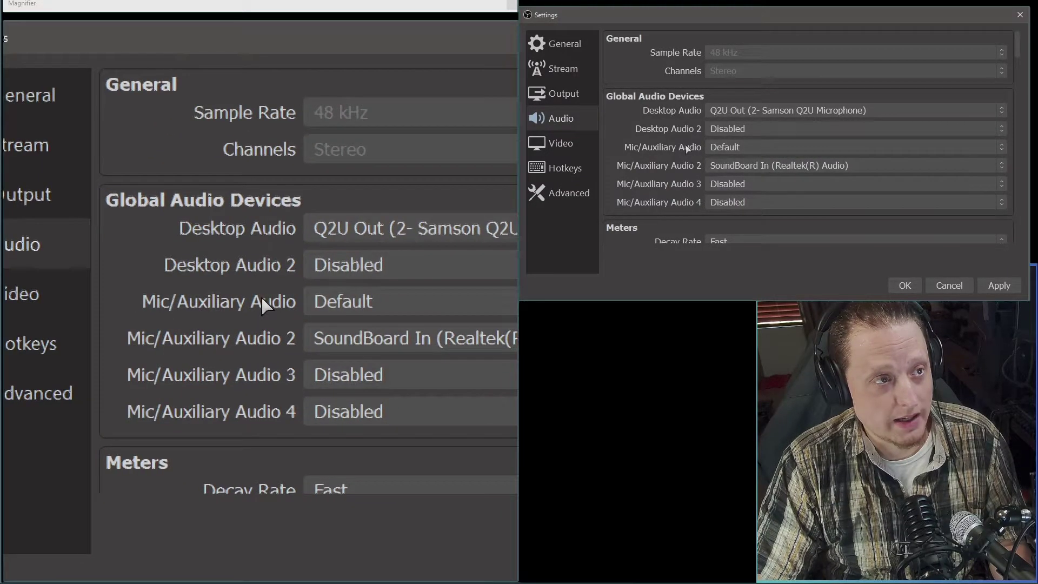
# Set Mic/Auxiliary Audio to Q2U Mic (2- Samson Q2U Microphone) and Mic/Auxiliary Audio 2 to Disabled.
pyautogui.click(748, 147)
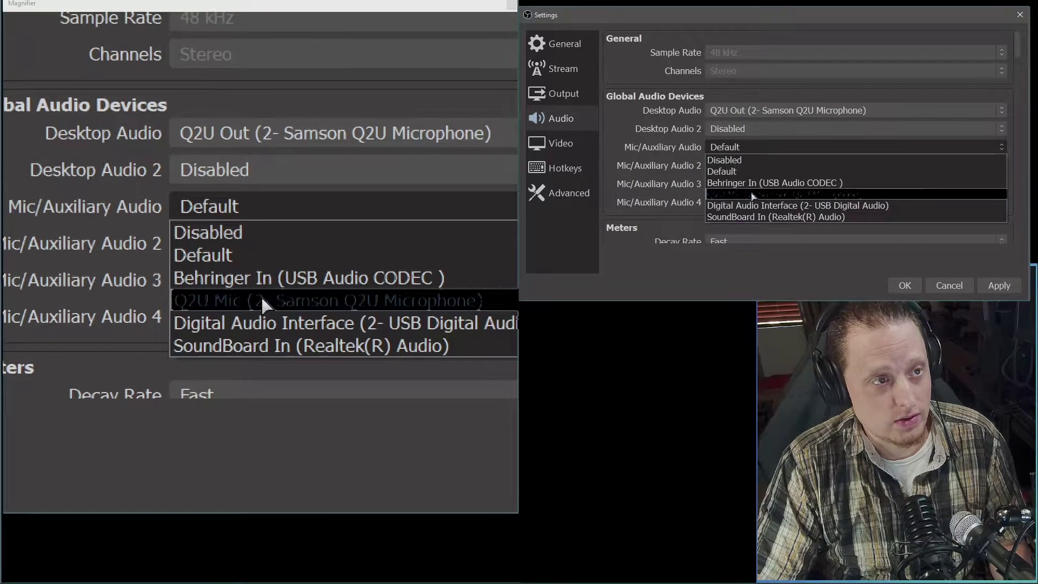
pyautogui.click(753, 195)
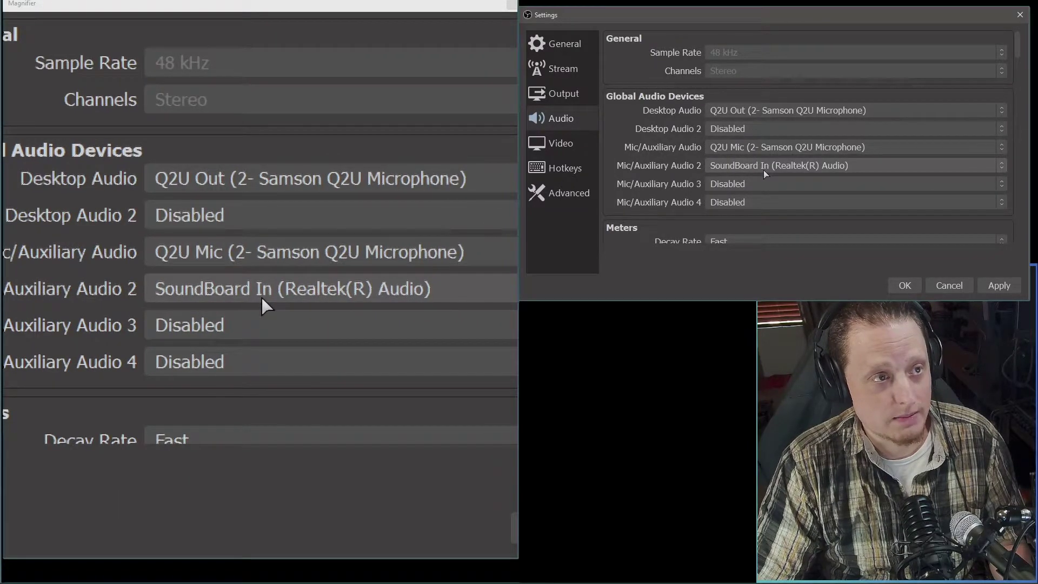
pyautogui.click(791, 163)
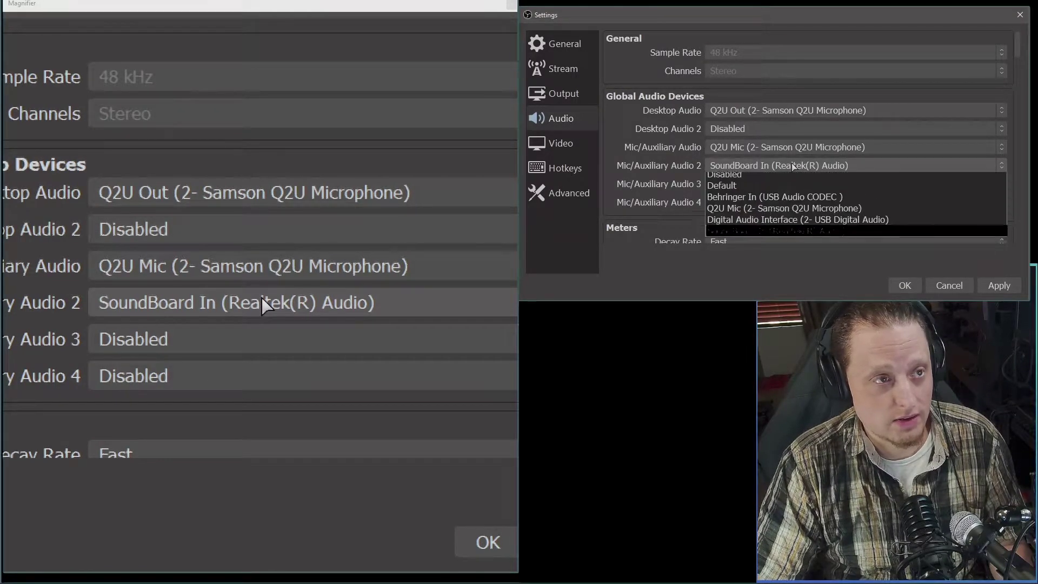
pyautogui.click(787, 178)
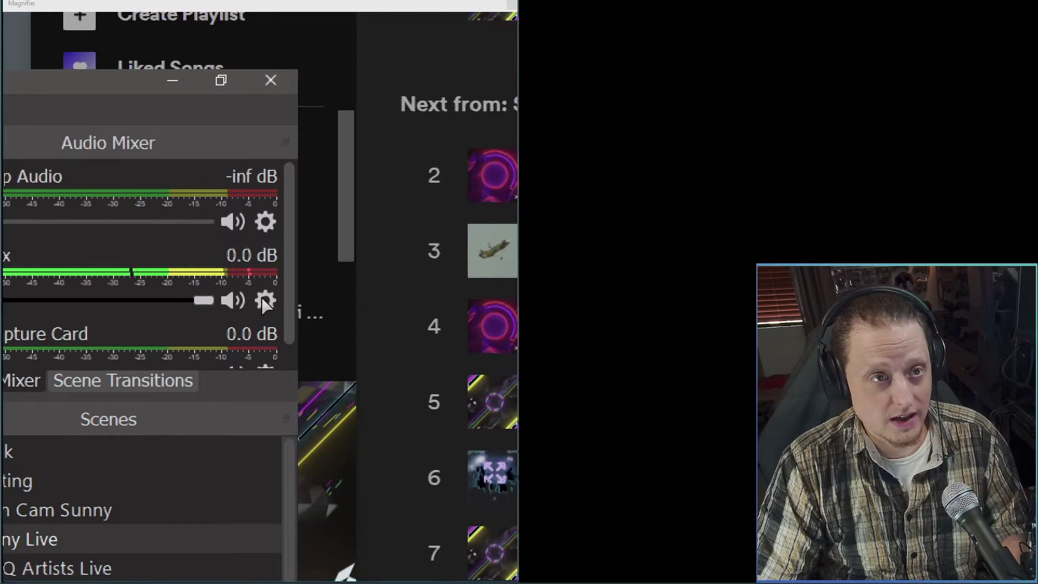
# Enable the Compressor filter on the Mic/Aux source and restore its defaults, except for a ratio of 21.00:1.
pyautogui.click(265, 301)
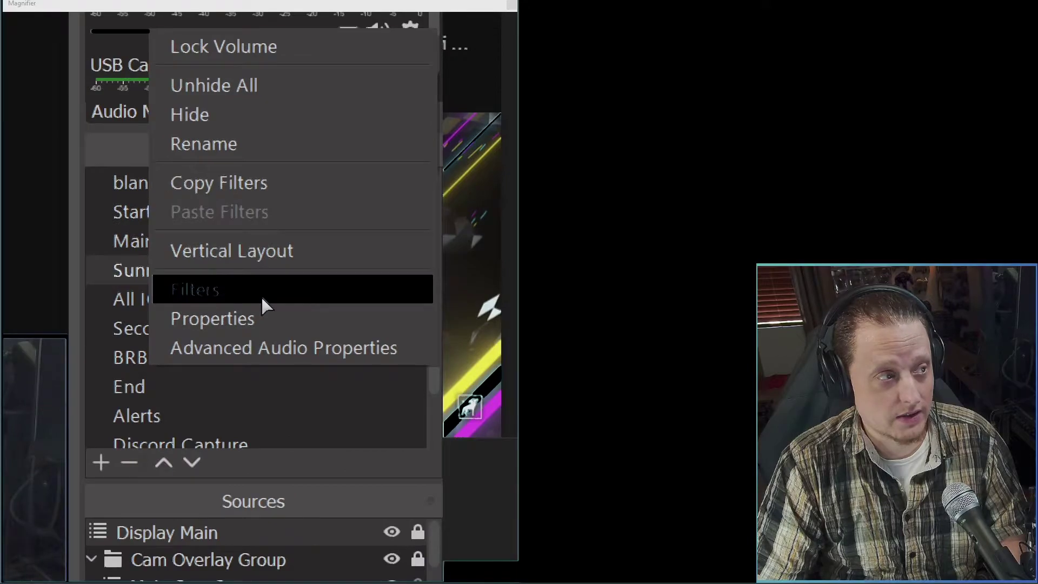
pyautogui.click(263, 297)
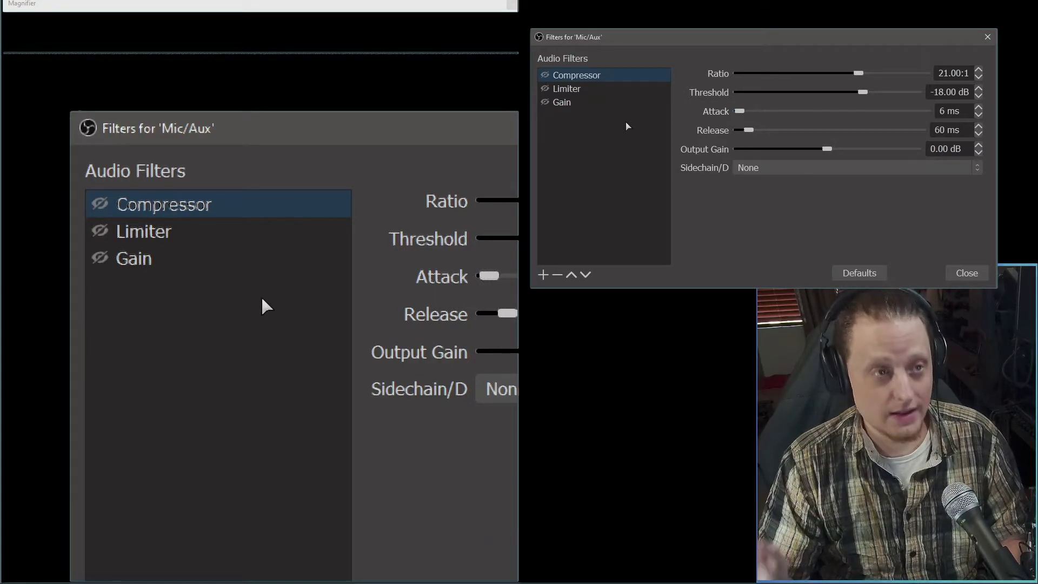
pyautogui.click(545, 75)
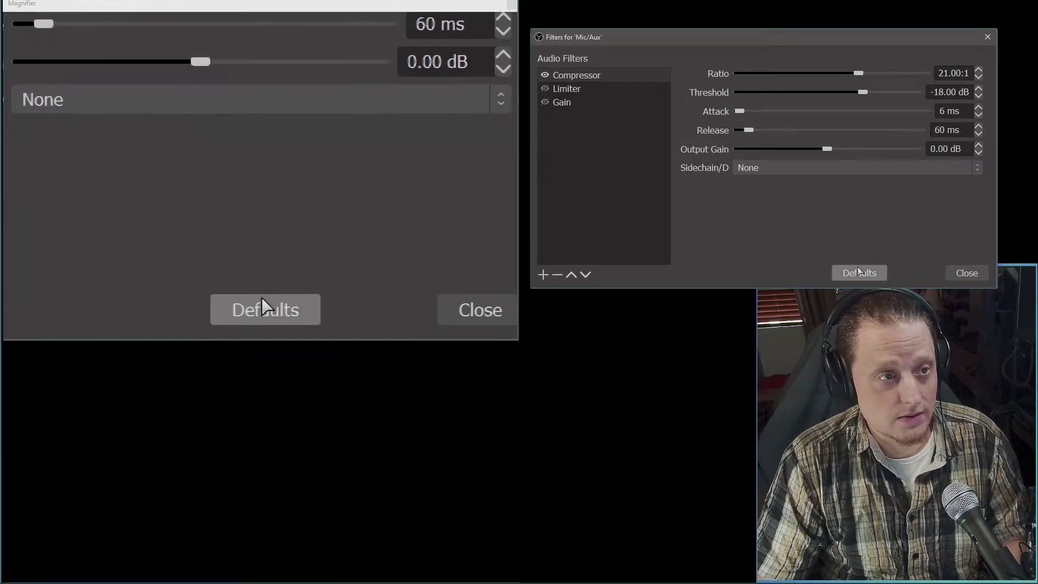
pyautogui.click(859, 272)
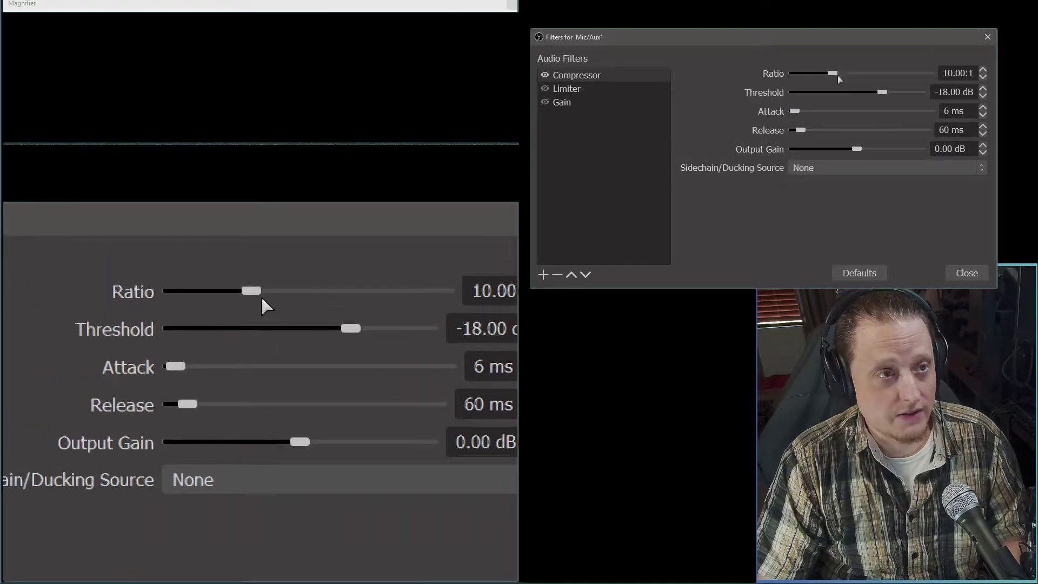
pyautogui.moveTo(841, 75); pyautogui.dragTo(881, 74)
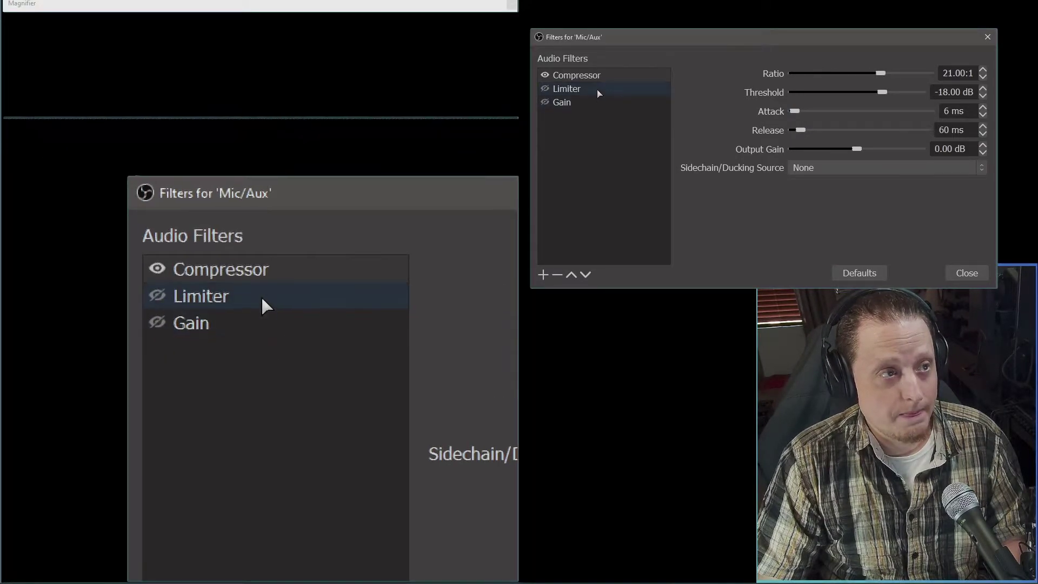
# Enable the Limiter filter on the Mic/Aux source and adjust its threshold to -3.40 dB.
pyautogui.click(563, 90)
pyautogui.click(545, 89)
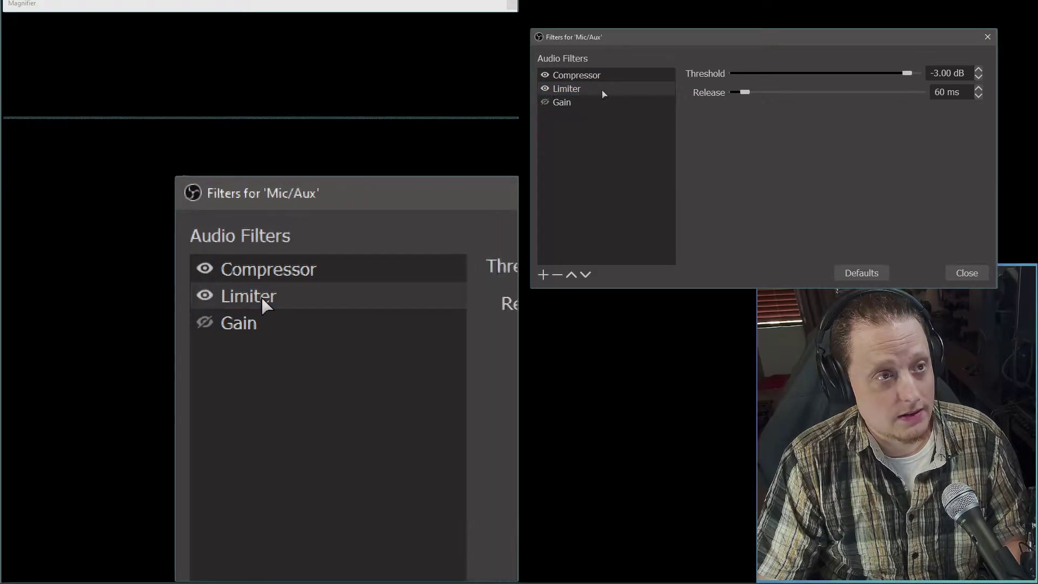
pyautogui.moveTo(908, 75); pyautogui.dragTo(898, 74)
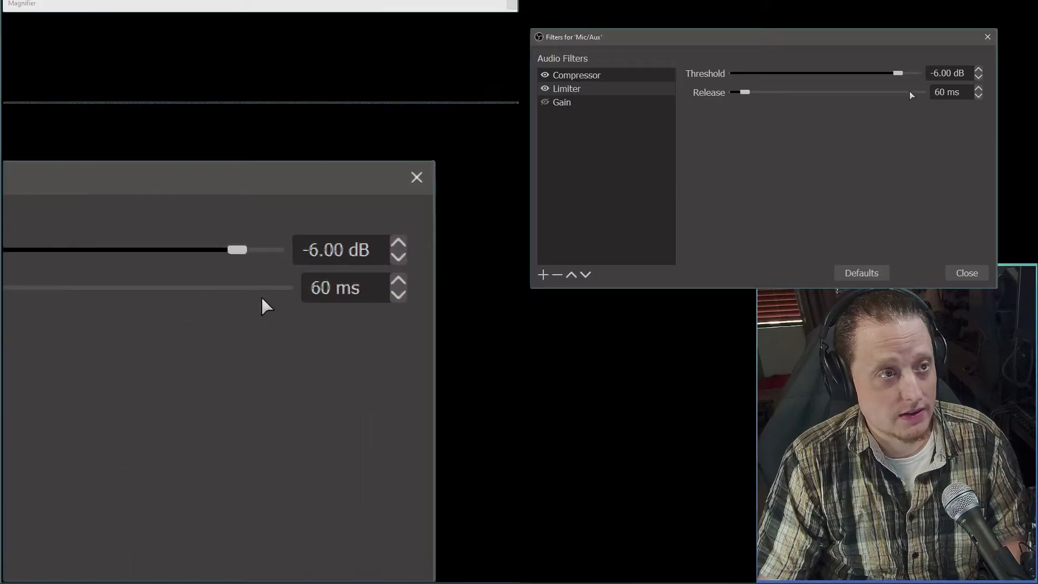
pyautogui.moveTo(898, 74); pyautogui.dragTo(907, 76)
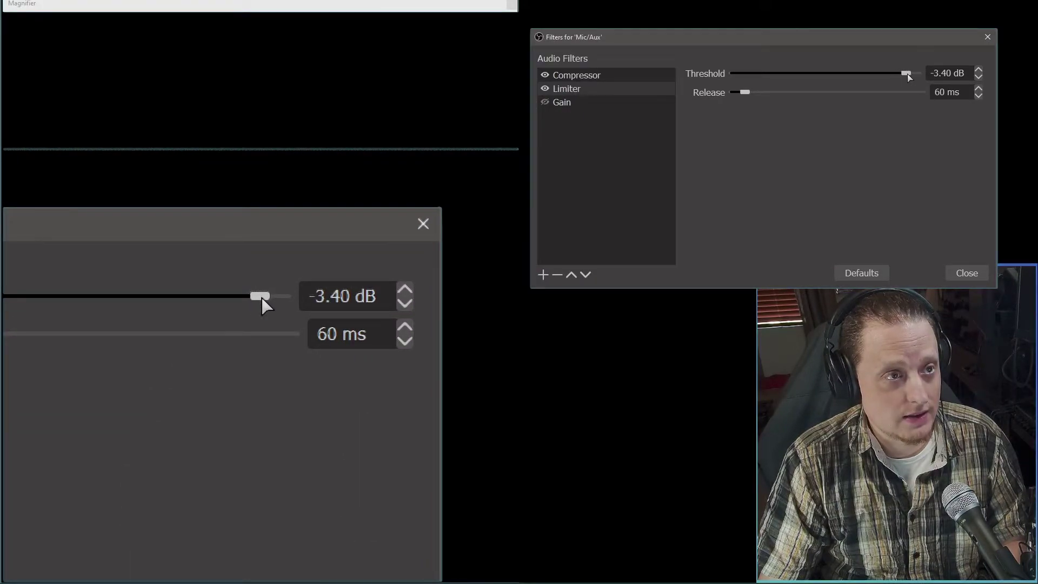
# Set the Limiter threshold to -3.00 dB and enable the Gain filter on the Mic/Aux source.
pyautogui.click(978, 70)
pyautogui.click(978, 70)
pyautogui.click(979, 71)
pyautogui.click(978, 70)
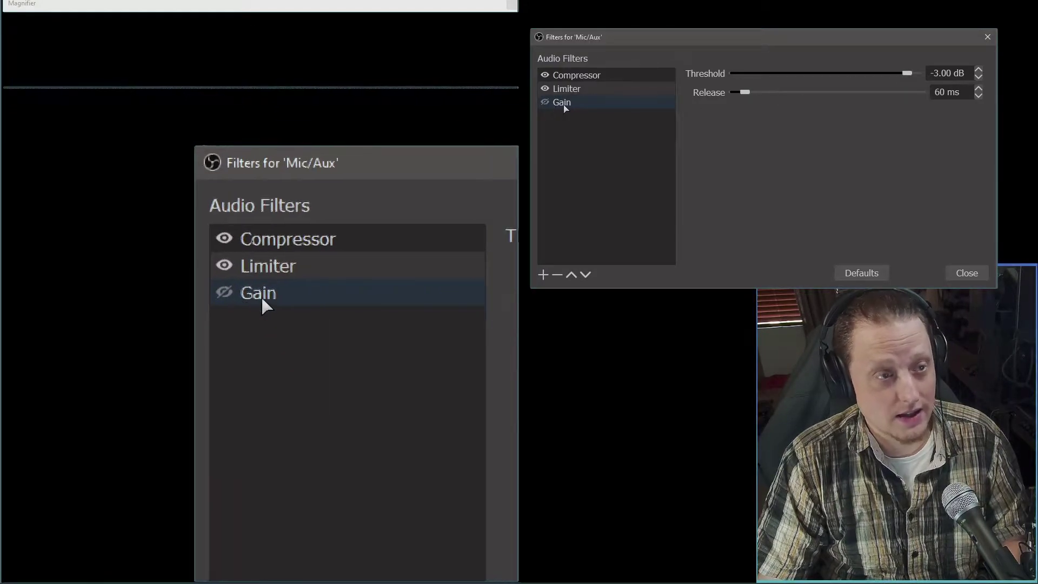
pyautogui.click(559, 105)
pyautogui.click(545, 103)
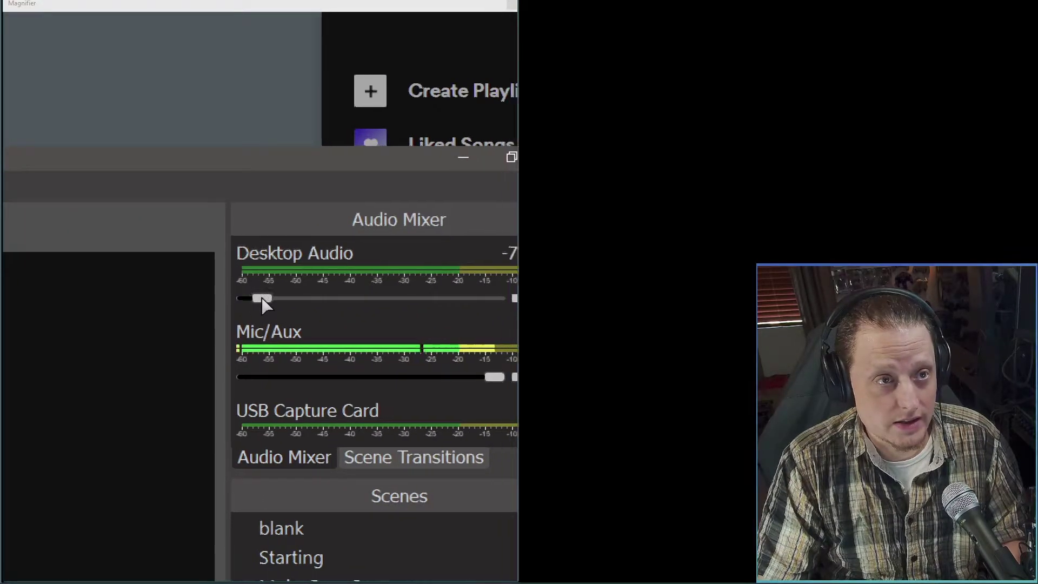
# Raise the Desktop Audio volume to 0.0 dB and open its filters to review the Compressor, Limiter and Gain settings.
pyautogui.moveTo(262, 304); pyautogui.dragTo(508, 298)
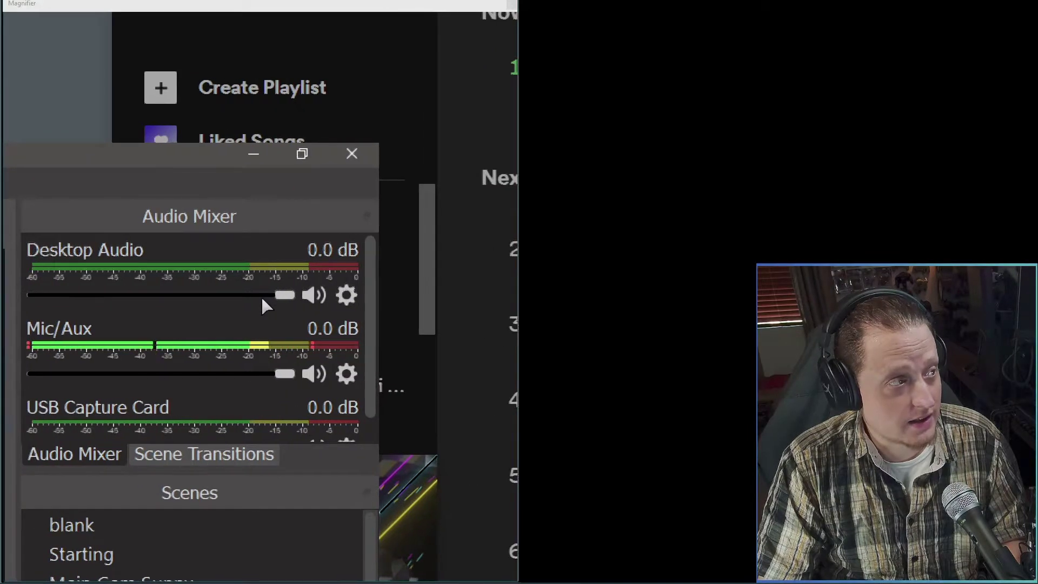
pyautogui.rightClick(266, 300)
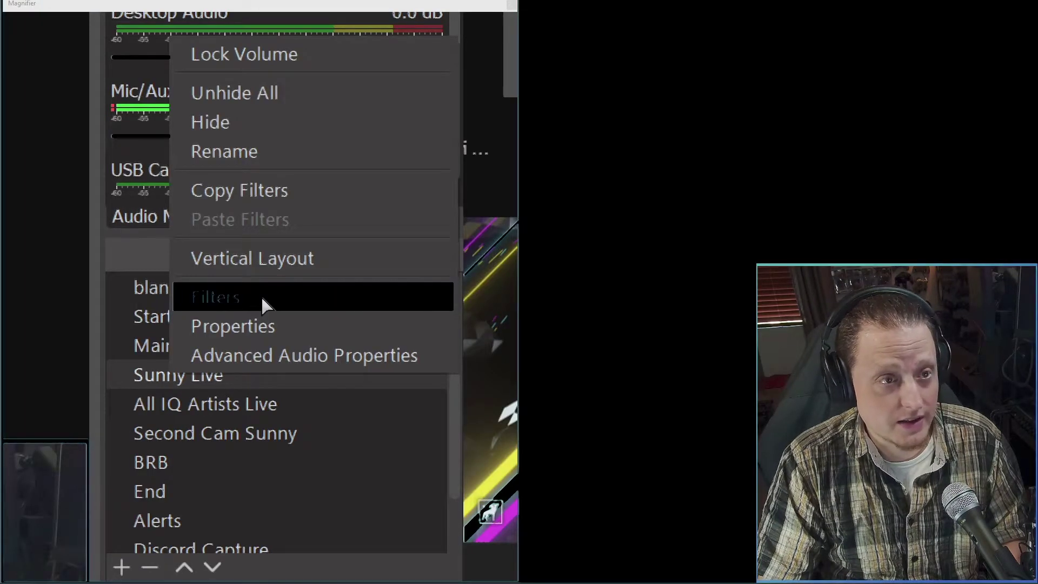
pyautogui.click(265, 304)
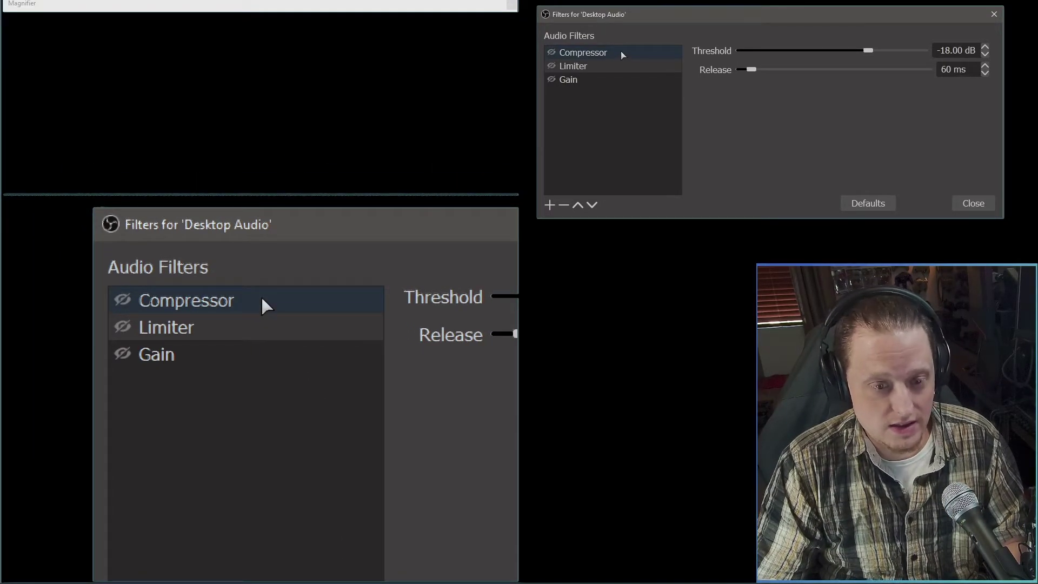
pyautogui.click(621, 51)
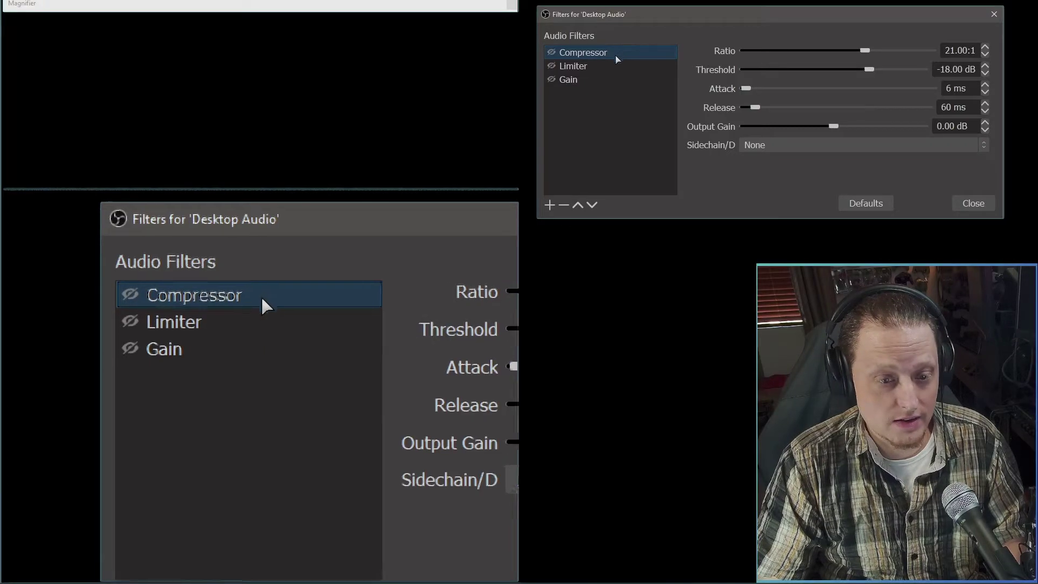
pyautogui.click(615, 66)
pyautogui.click(613, 79)
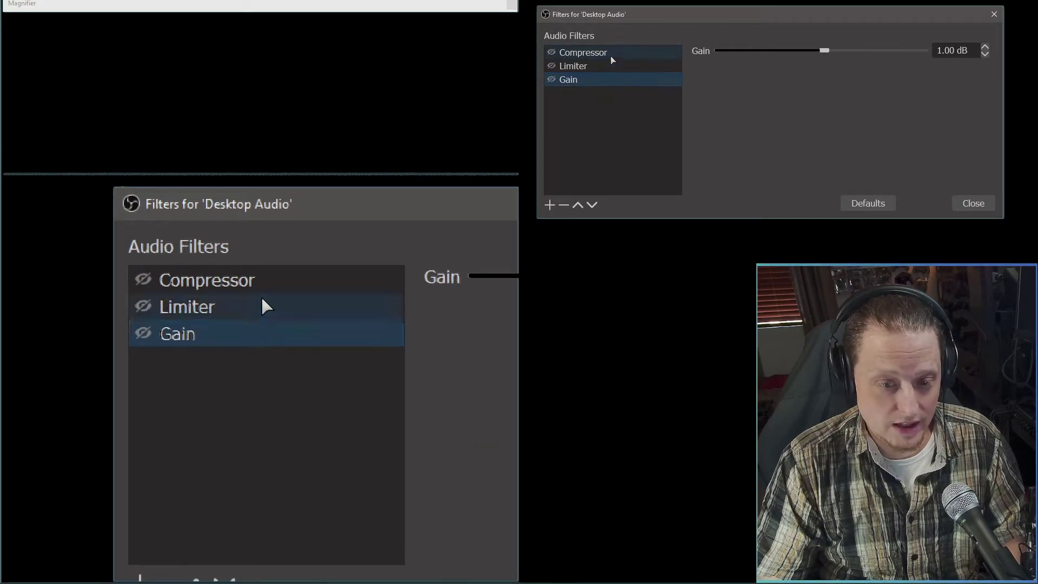
# Enable the Compressor, Limiter and Gain filters on the Desktop Audio source.
pyautogui.click(610, 52)
pyautogui.click(551, 51)
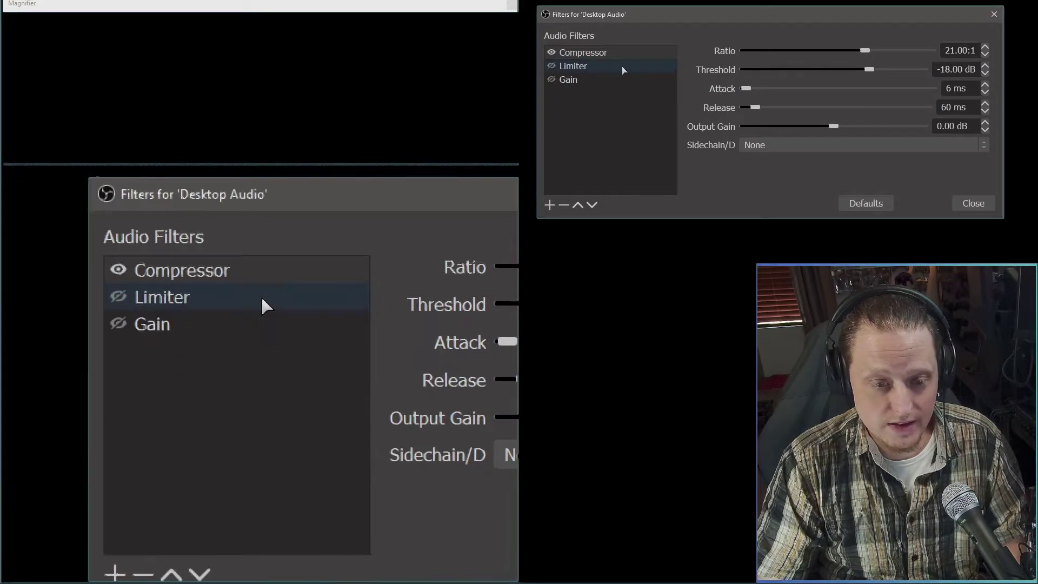
pyautogui.click(623, 67)
pyautogui.click(551, 65)
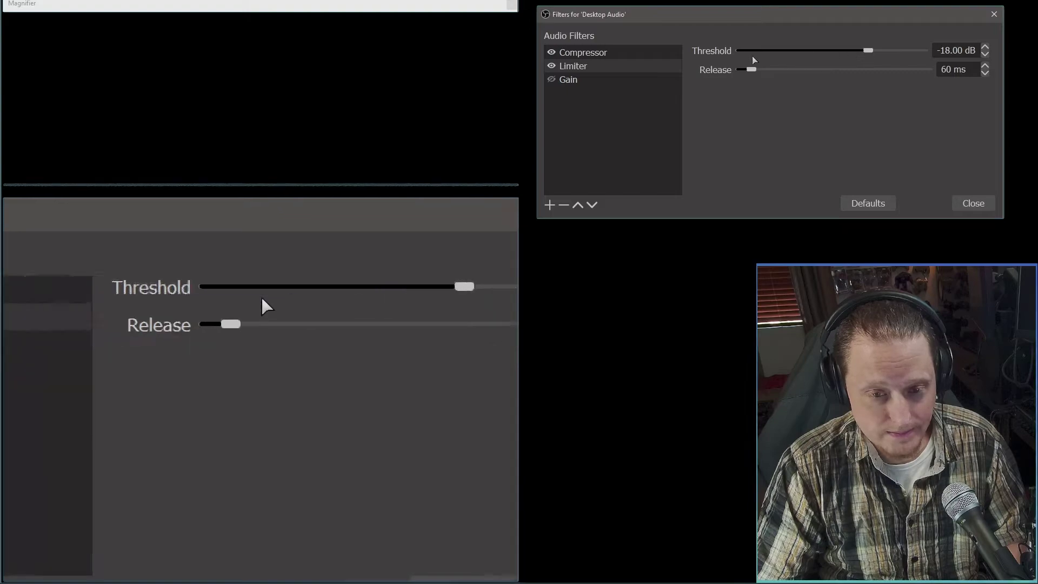
pyautogui.click(554, 80)
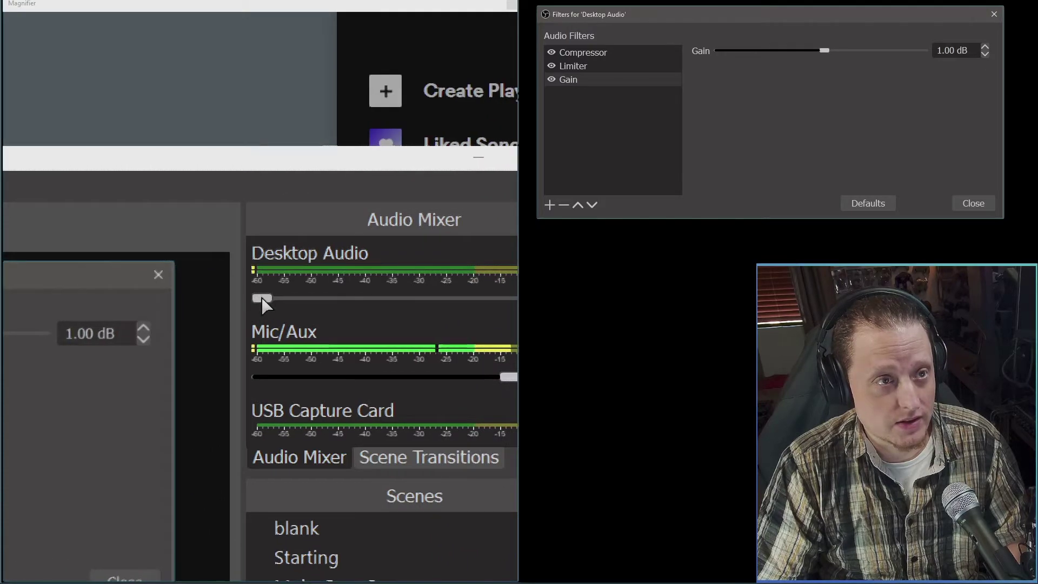
# Try the Desktop Audio mixer volume up to 0.0 dB with music playing, and settle it at -3.6 dB.
pyautogui.moveTo(262, 301); pyautogui.dragTo(263, 306)
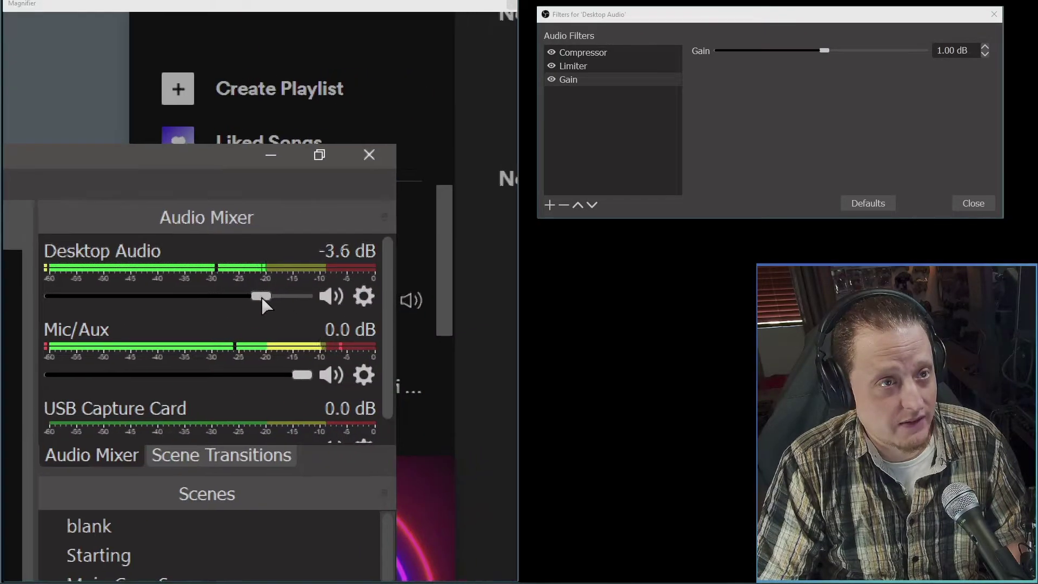
pyautogui.moveTo(264, 306)
pyautogui.mouseDown()
pyautogui.moveTo(303, 306)
pyautogui.moveTo(270, 306)
pyautogui.mouseUp()
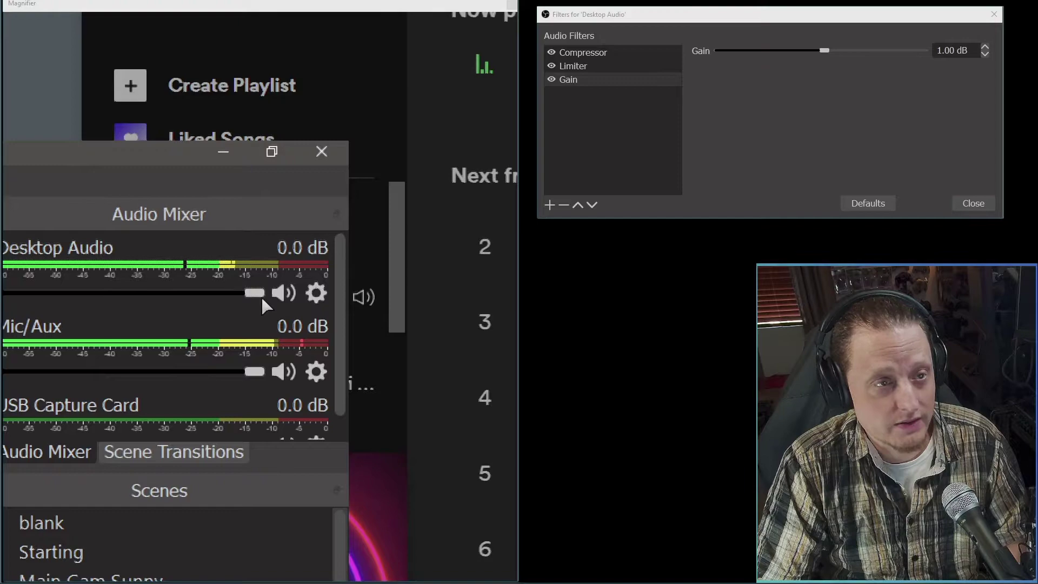
pyautogui.moveTo(263, 297)
pyautogui.mouseDown()
pyautogui.moveTo(244, 297)
pyautogui.moveTo(284, 299)
pyautogui.moveTo(231, 298)
pyautogui.moveTo(254, 298)
pyautogui.mouseUp()
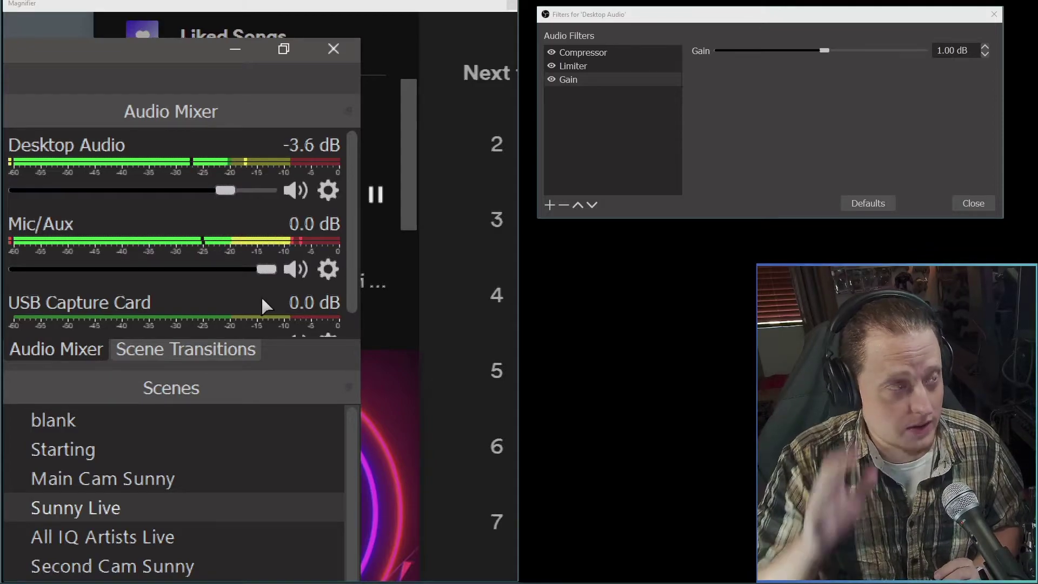
# Switch to Spotify and adjust its playback volume.
pyautogui.hotkey('alt', 'Tab')
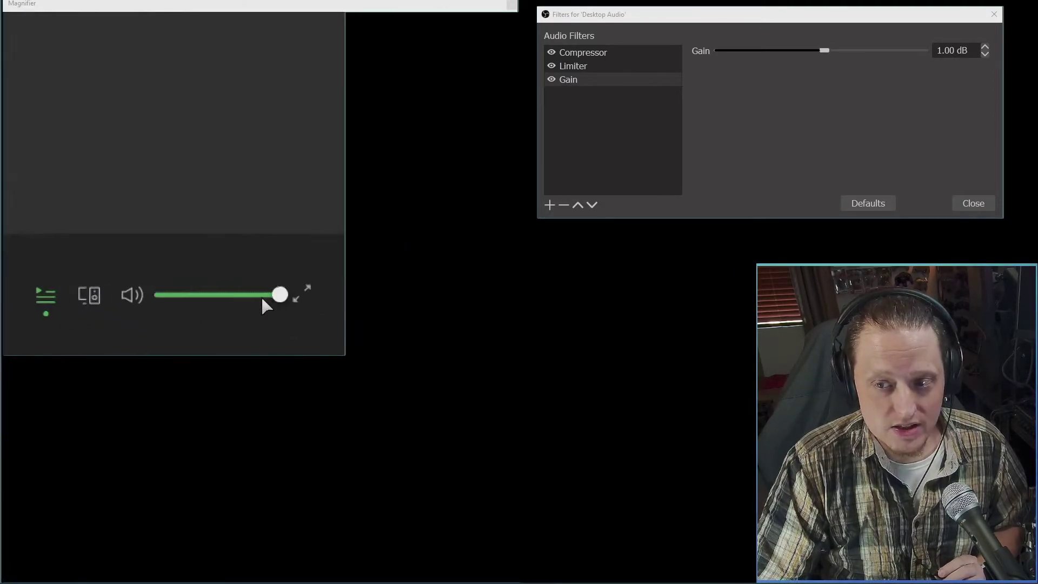
pyautogui.moveTo(266, 301); pyautogui.dragTo(265, 306)
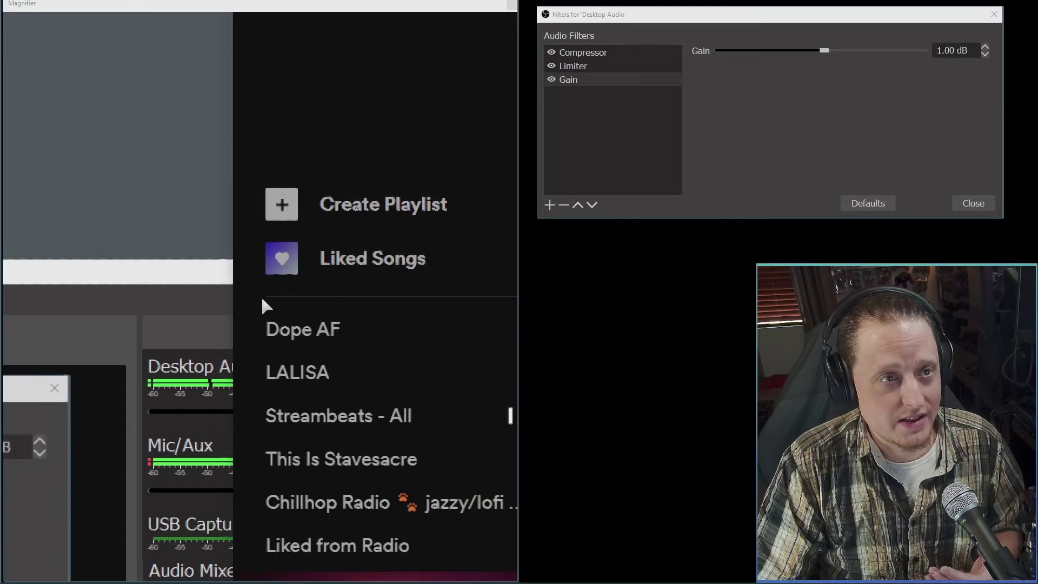